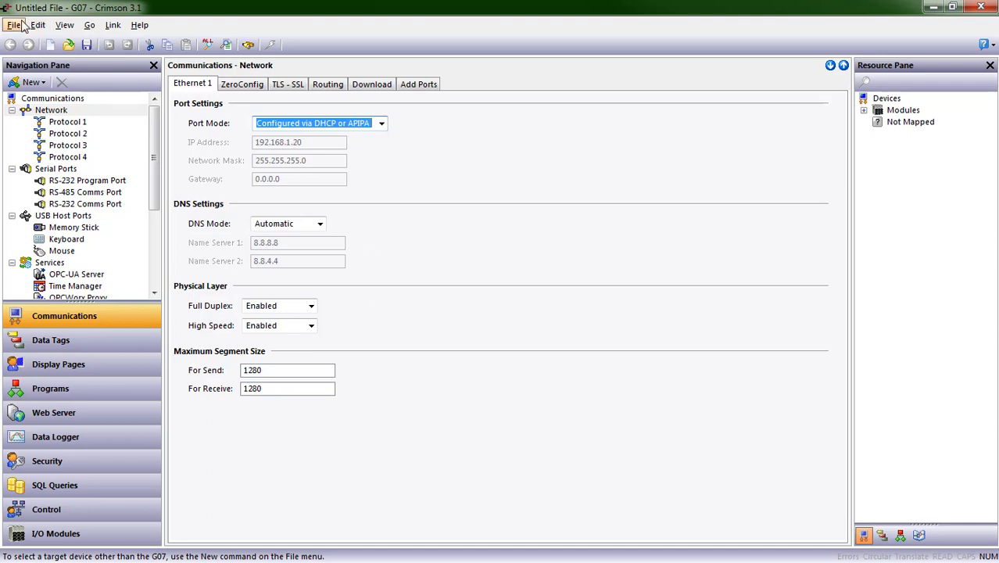
Preview the CR1000-04000 and Edge Controller Virtual 640x480 models, then create the database for Graphite G07
{"action": "left_click", "coordinate": [15, 25]}
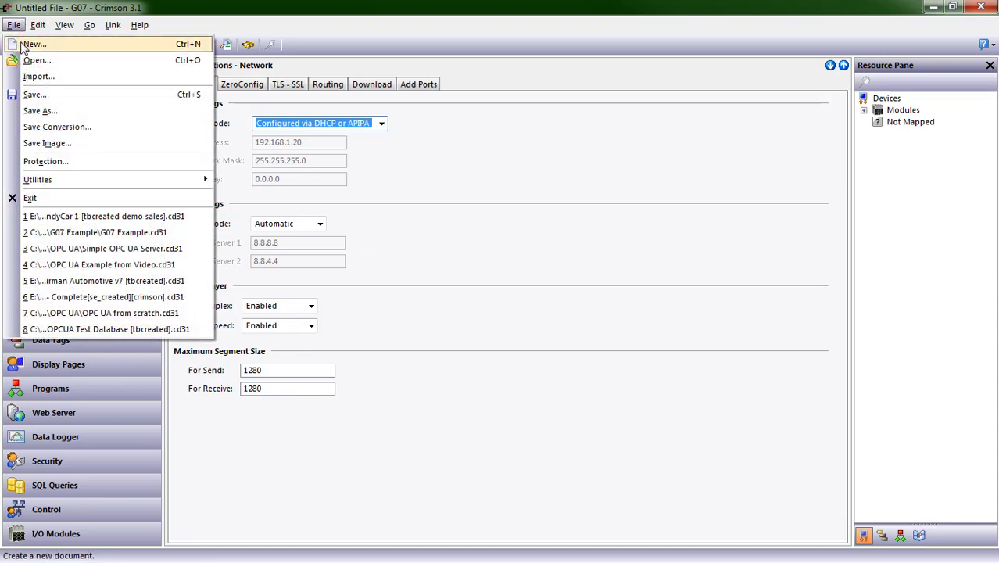
{"action": "left_click", "coordinate": [33, 44]}
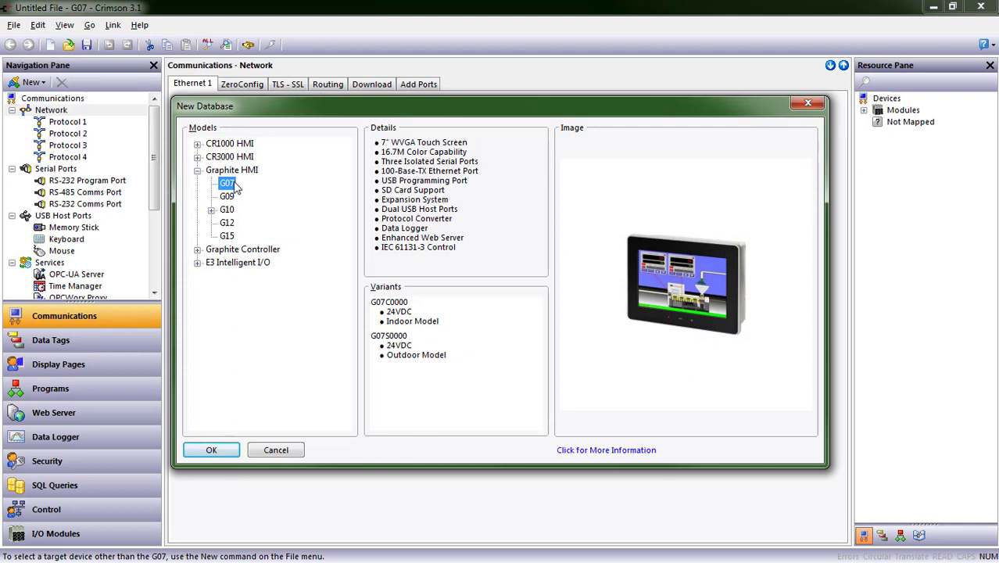
{"action": "left_click", "coordinate": [198, 146]}
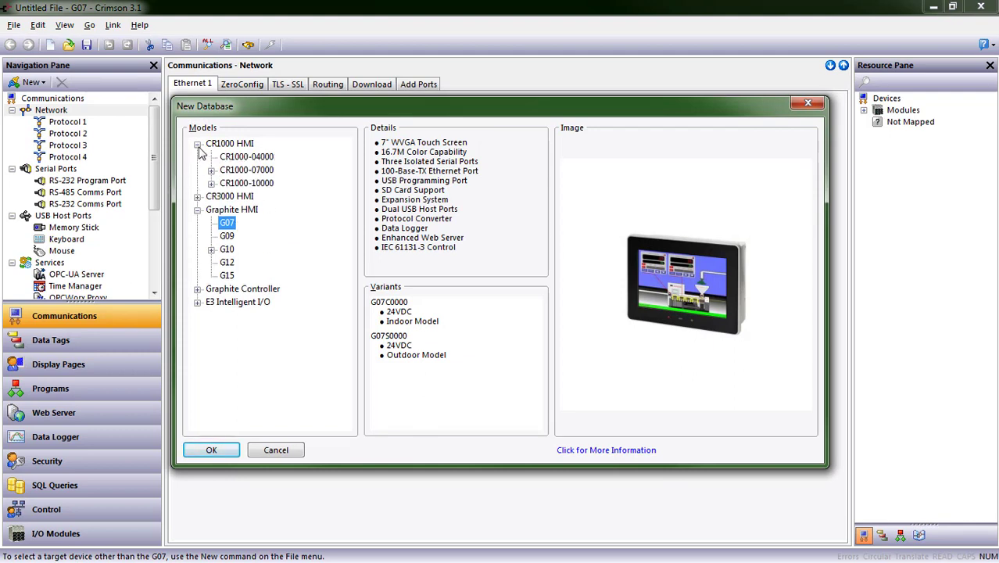
{"action": "left_click", "coordinate": [239, 158]}
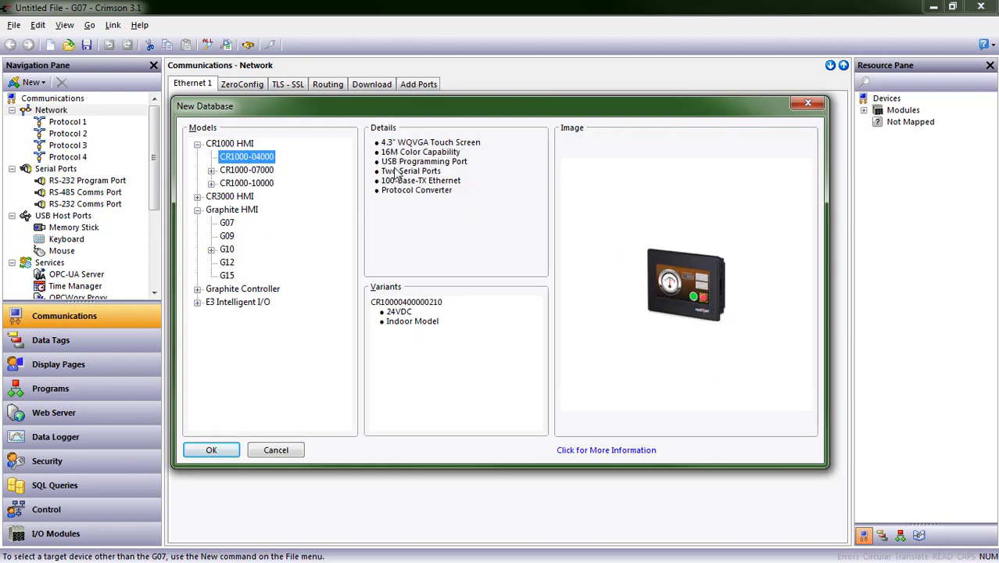
{"action": "left_click", "coordinate": [197, 289]}
{"action": "left_click", "coordinate": [244, 315]}
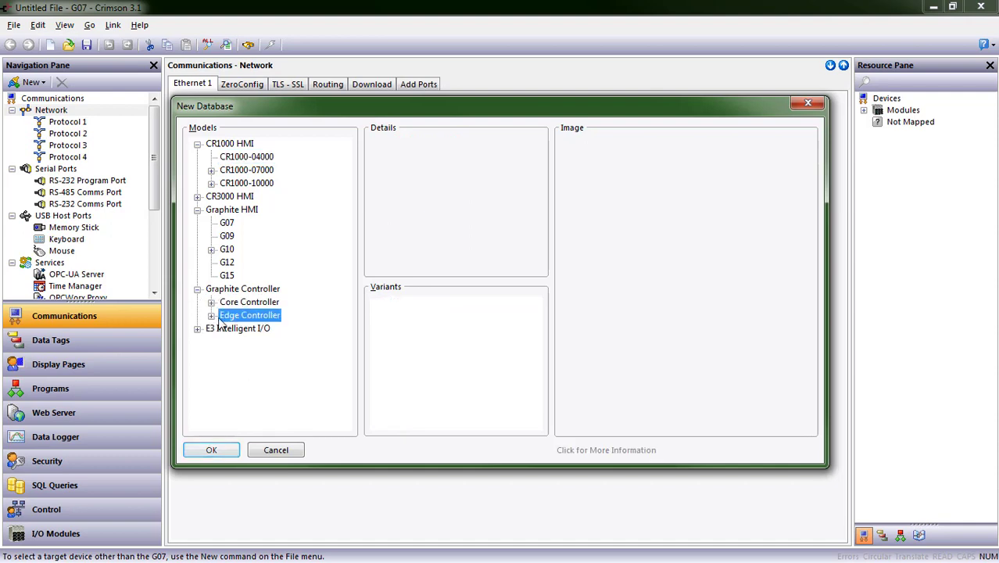
{"action": "double_click", "coordinate": [223, 316]}
{"action": "left_click", "coordinate": [252, 341]}
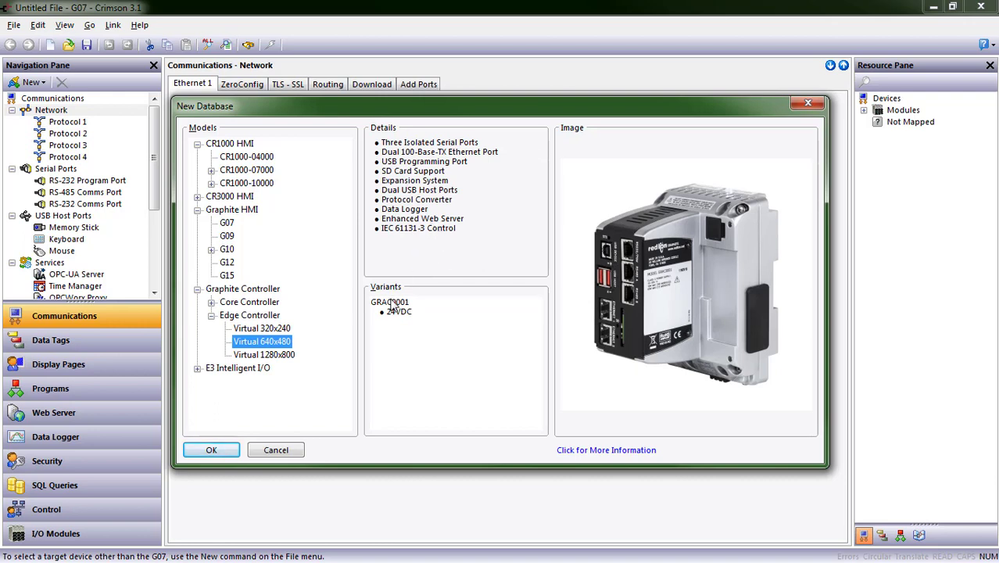
{"action": "left_click", "coordinate": [231, 226]}
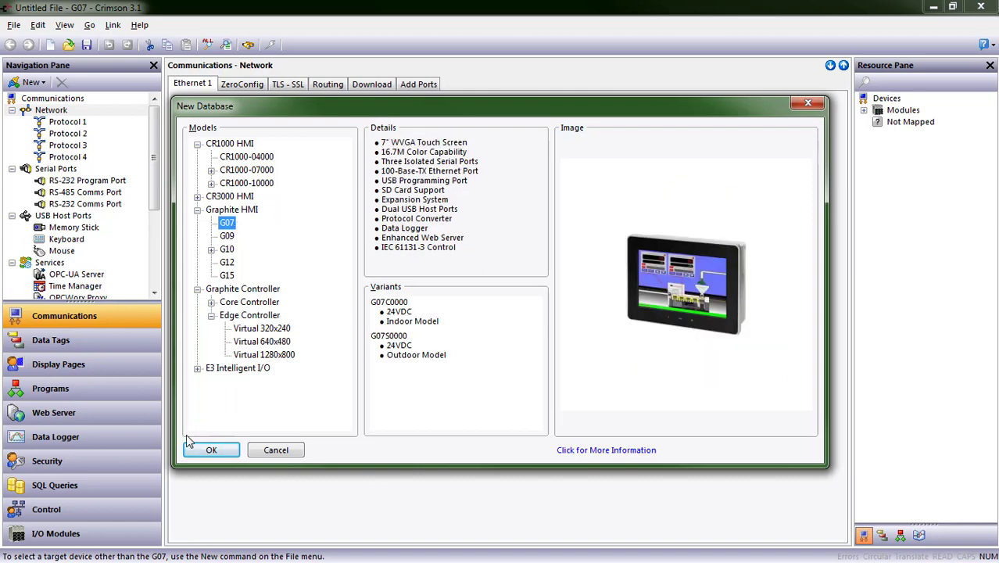
{"action": "left_click", "coordinate": [223, 450]}
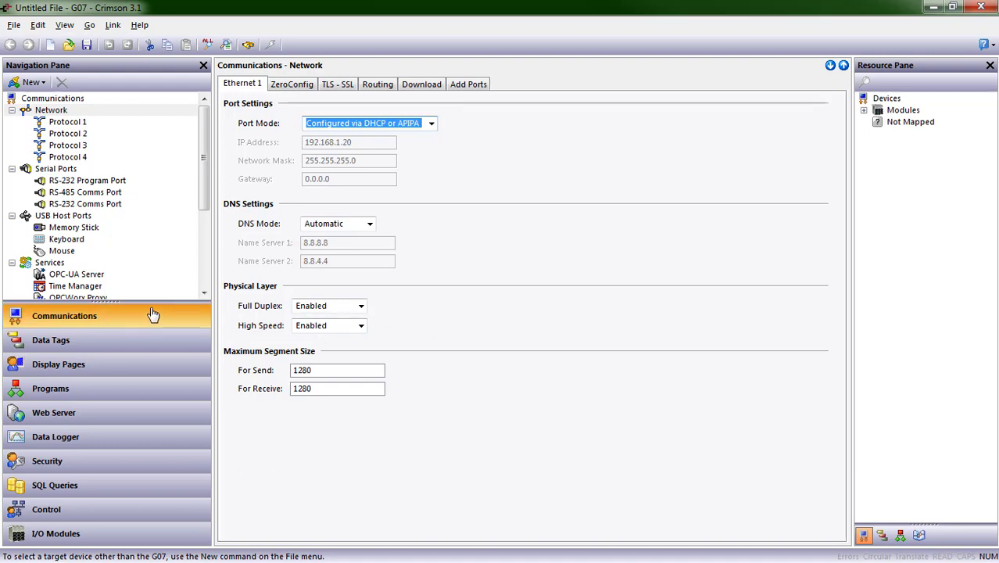
Drag the Navigation Pane splitter down twice until Services and comms module slots 1–5 show
{"action": "left_click_drag", "start_coordinate": [134, 301], "coordinate": [165, 226]}
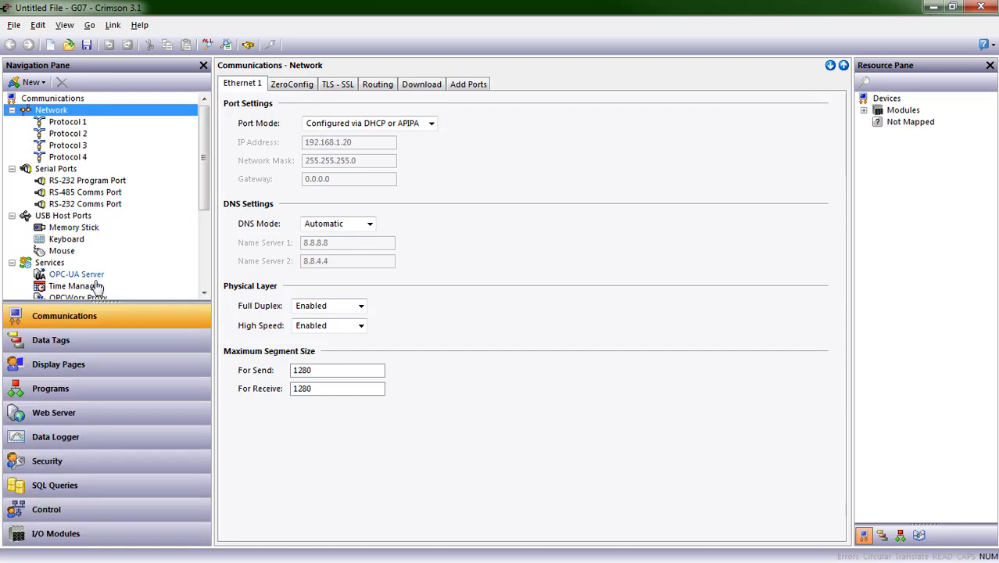
{"action": "left_click_drag", "start_coordinate": [96, 300], "coordinate": [107, 462]}
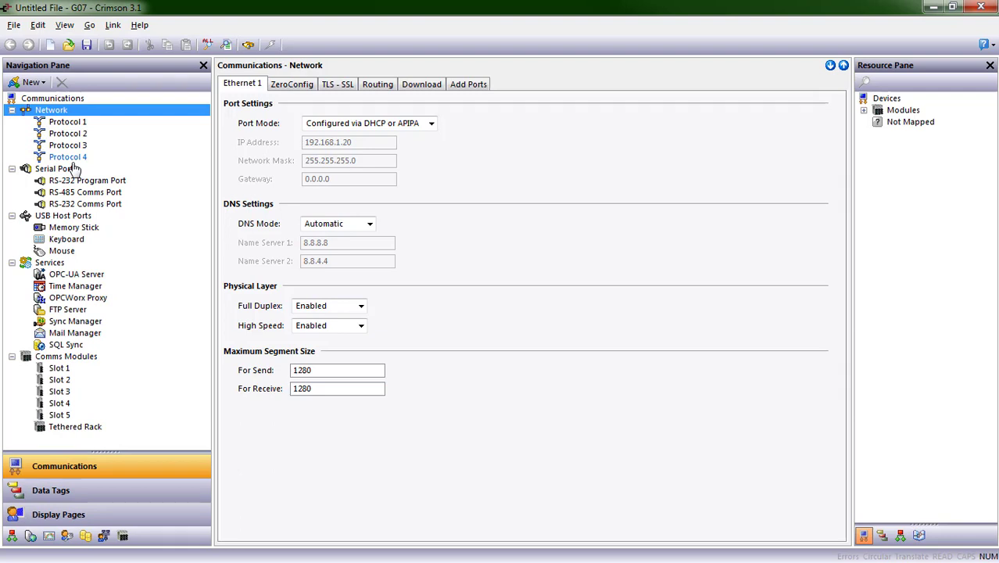
Create numeric Tag1, flag Tag2 and string Tag3 under Data Tags, then switch to Display Pages
{"action": "left_click", "coordinate": [89, 497]}
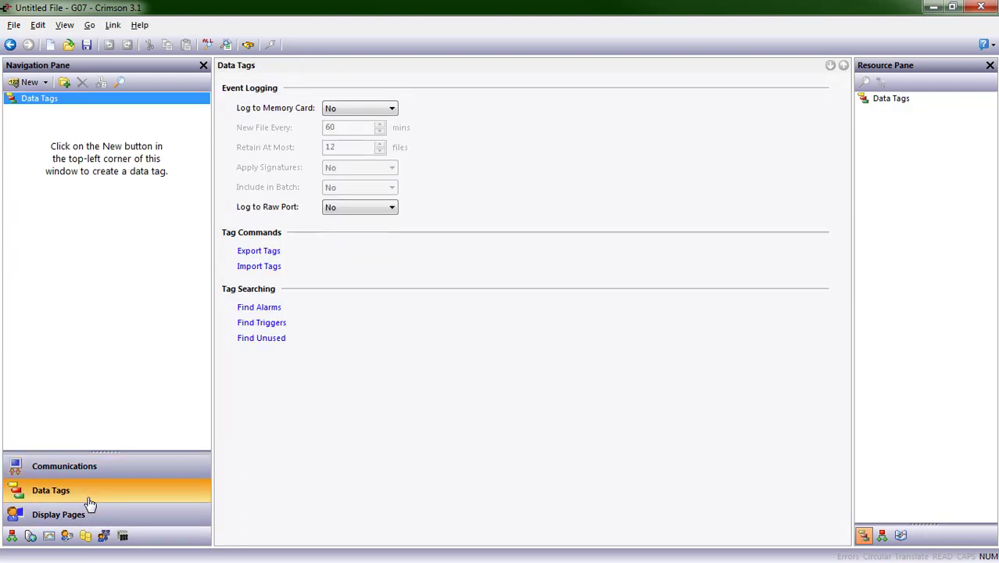
{"action": "left_click", "coordinate": [20, 84]}
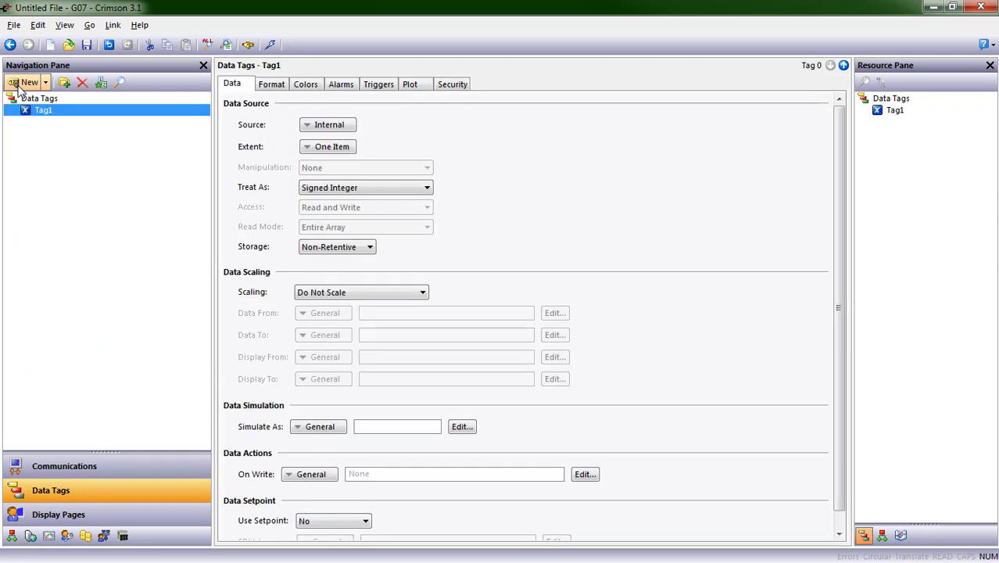
{"action": "left_click", "coordinate": [47, 84]}
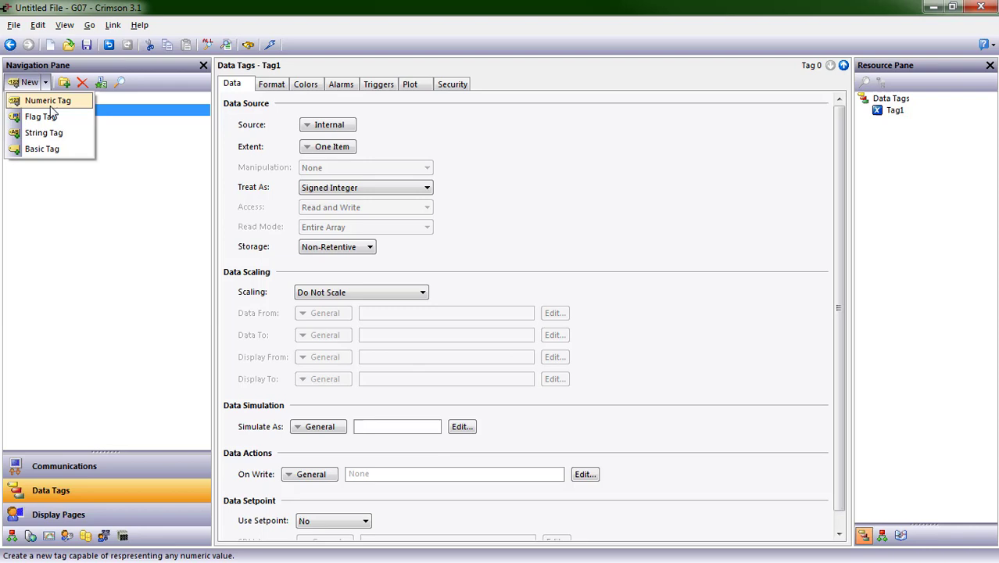
{"action": "left_click", "coordinate": [40, 117]}
{"action": "left_click", "coordinate": [46, 84]}
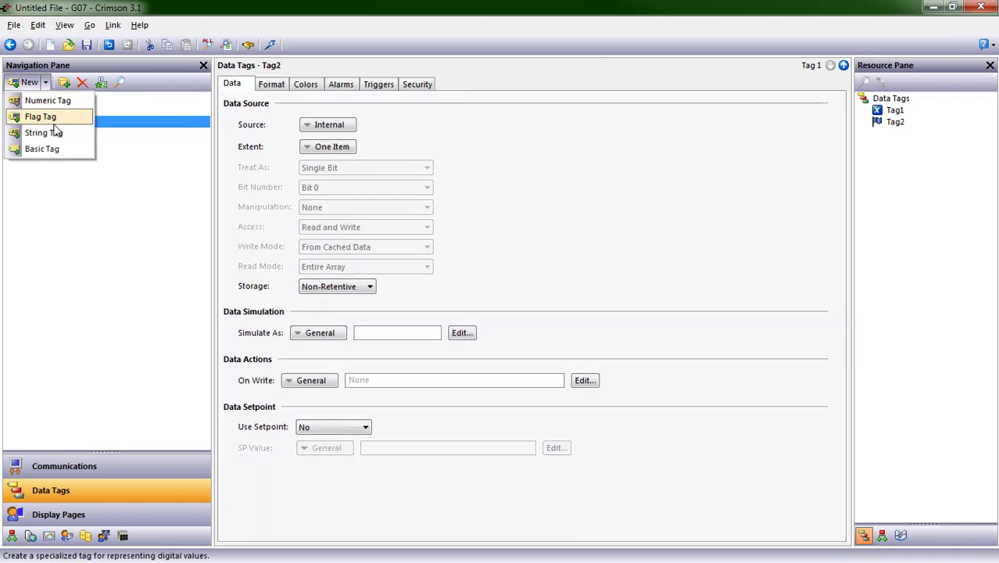
{"action": "left_click", "coordinate": [37, 130]}
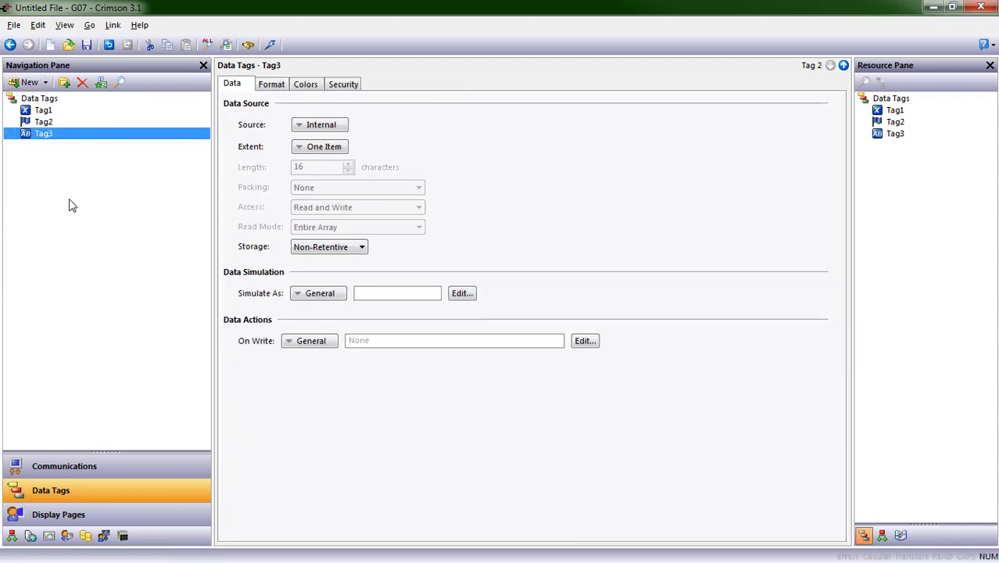
{"action": "left_click", "coordinate": [55, 514]}
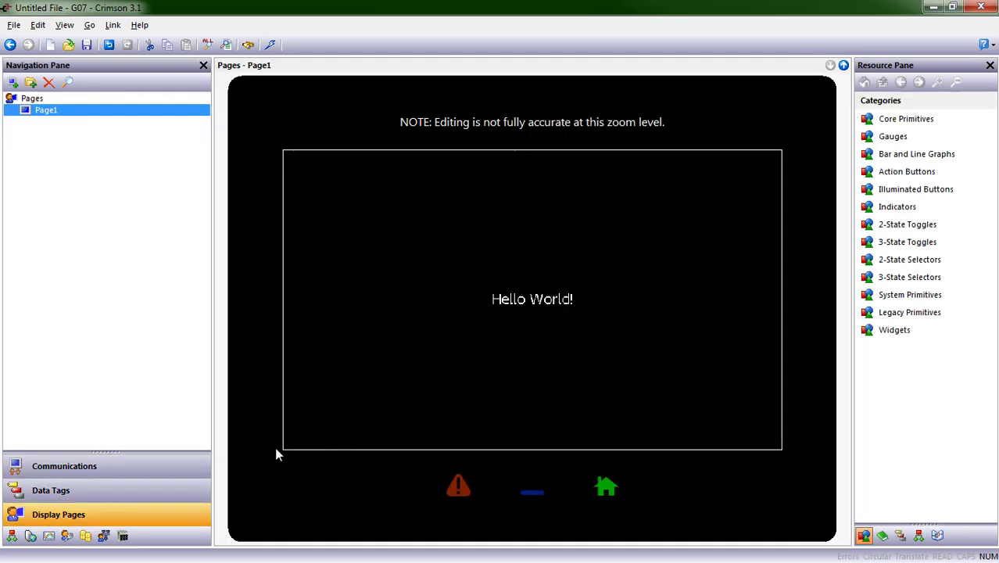
Look through Programs, Web Server, Data Logger, Security, SQL Queries and Control, ending on I/O Modules
{"action": "left_click_drag", "start_coordinate": [196, 446], "coordinate": [125, 385]}
{"action": "left_click", "coordinate": [109, 394]}
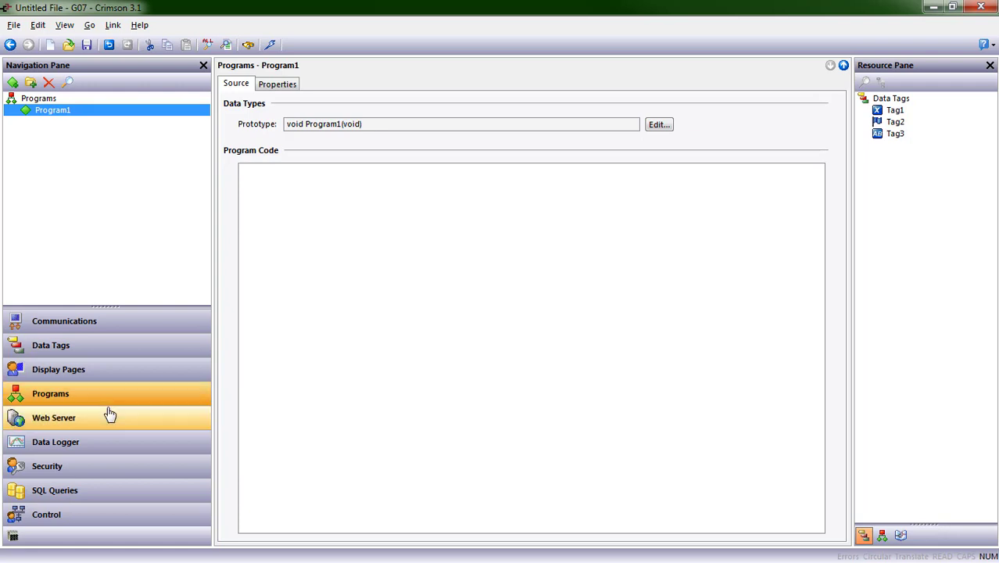
{"action": "left_click", "coordinate": [110, 416]}
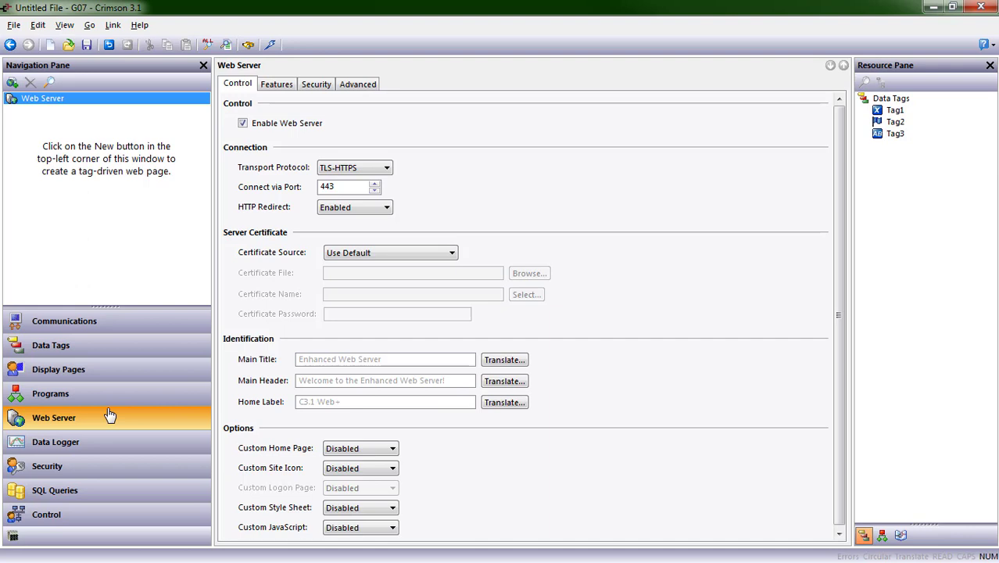
{"action": "left_click", "coordinate": [108, 442]}
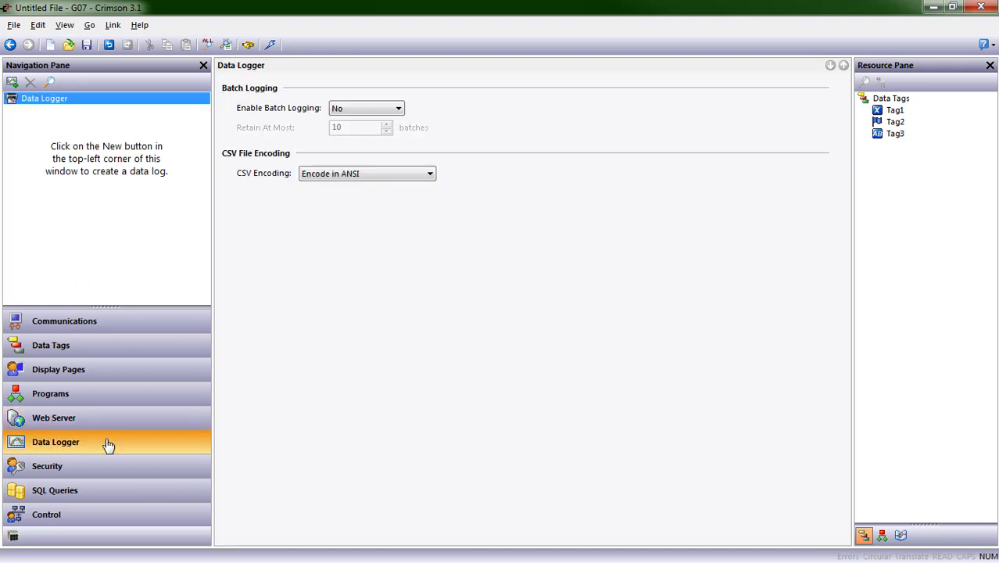
{"action": "left_click", "coordinate": [125, 471]}
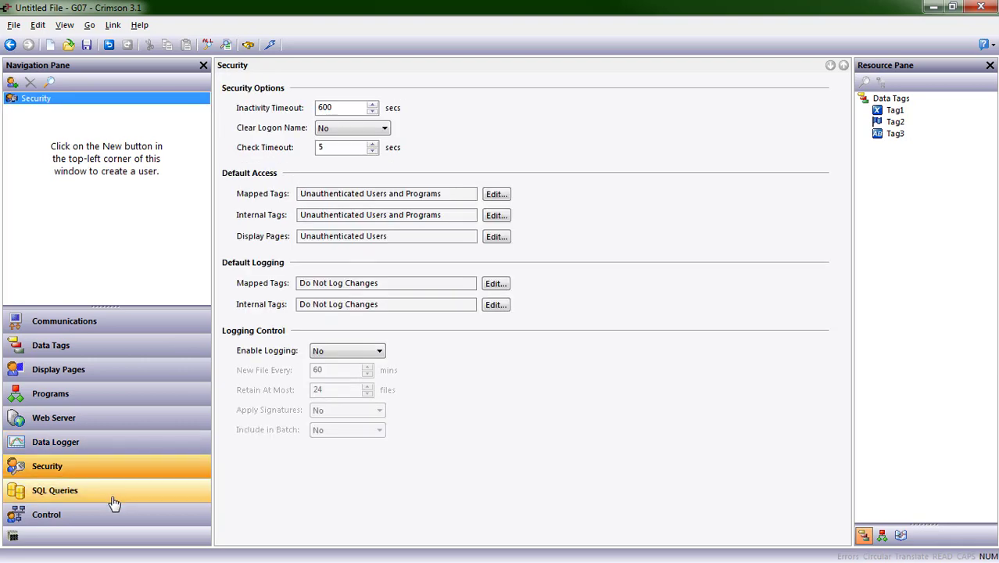
{"action": "left_click", "coordinate": [112, 492]}
{"action": "left_click", "coordinate": [108, 521]}
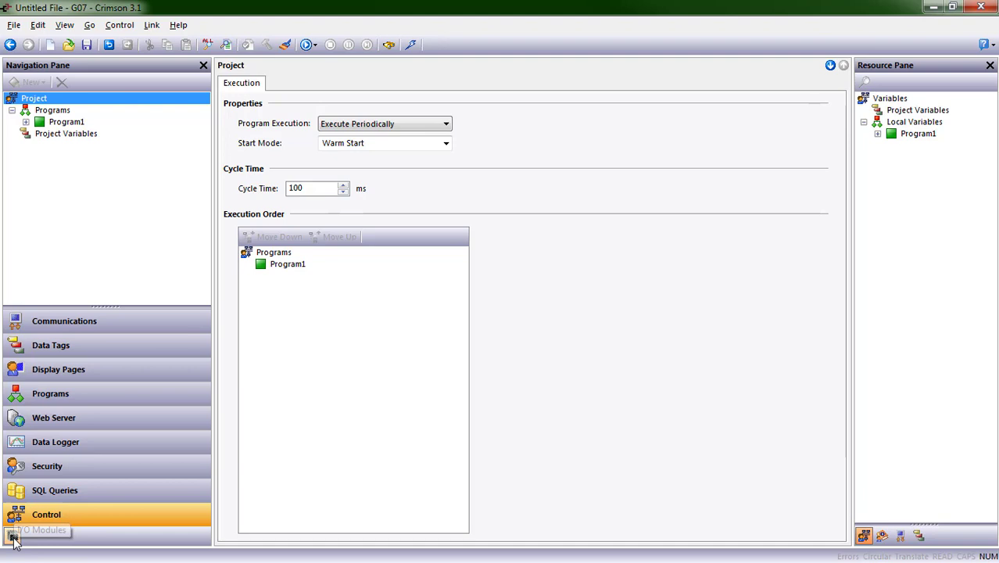
{"action": "left_click", "coordinate": [13, 537]}
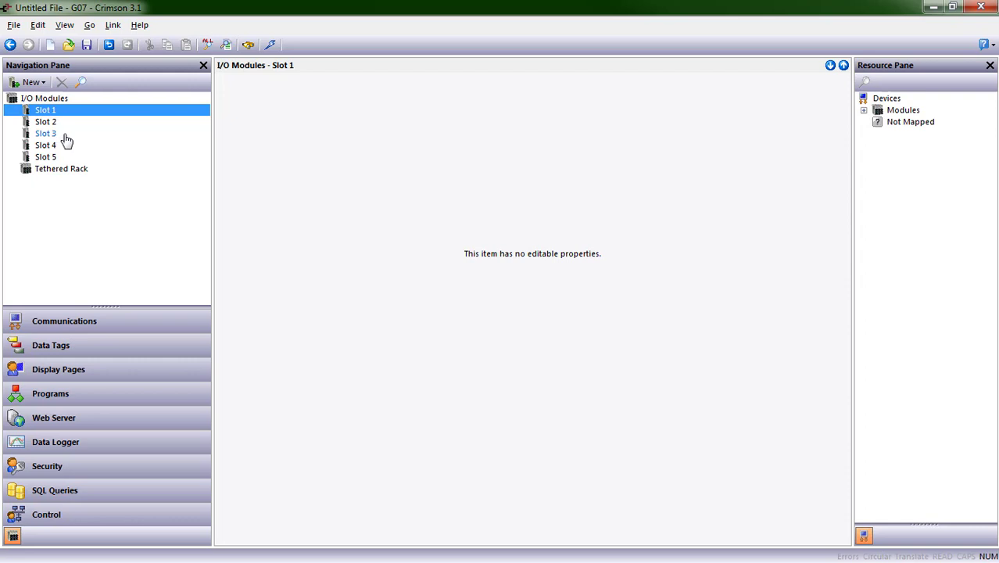
Review Communications, Data Tags and Web Server settings, finishing with Page1 open in Display Pages
{"action": "left_click", "coordinate": [69, 327]}
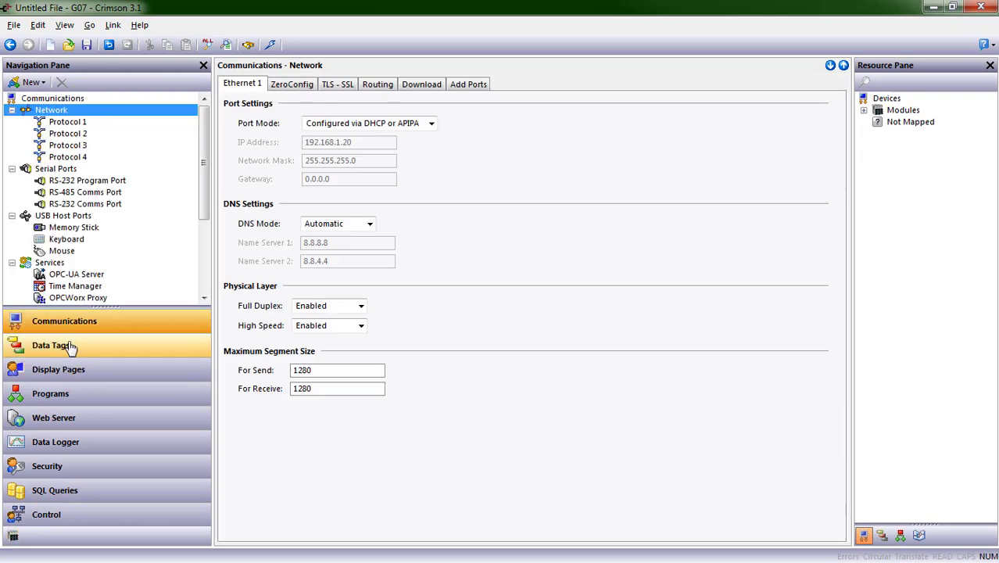
{"action": "left_click", "coordinate": [69, 345]}
{"action": "left_click", "coordinate": [57, 373]}
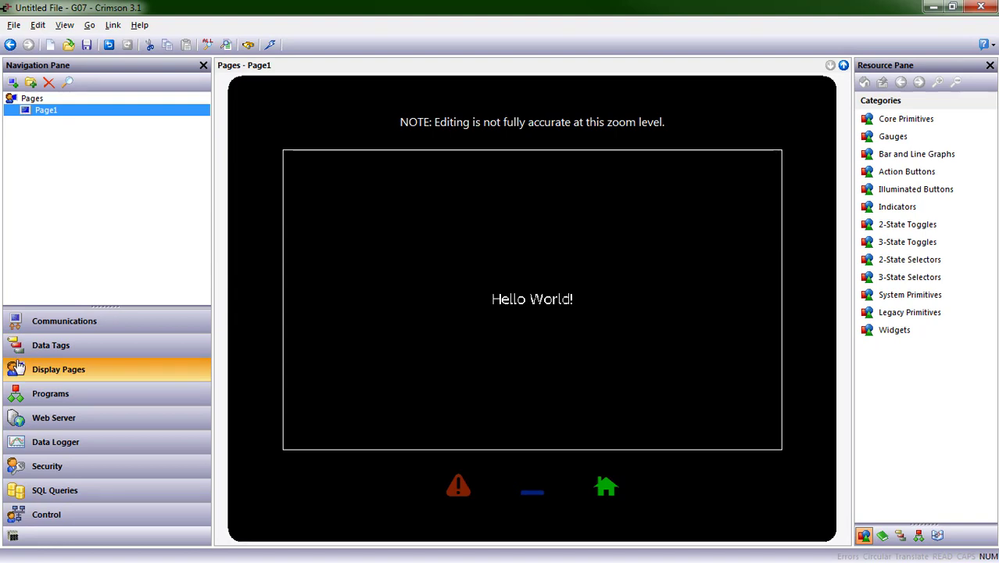
{"action": "left_click", "coordinate": [69, 345]}
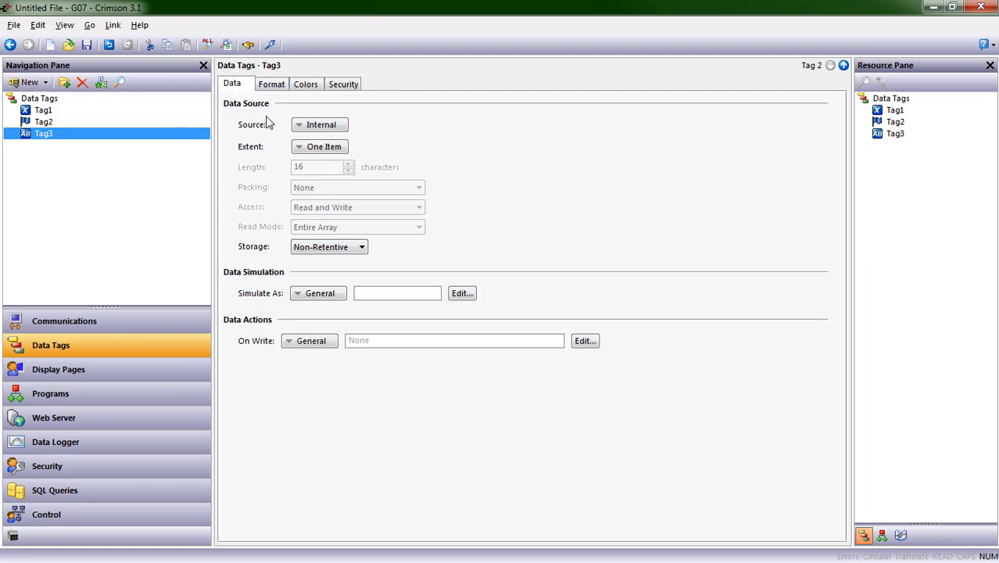
{"action": "left_click", "coordinate": [96, 415]}
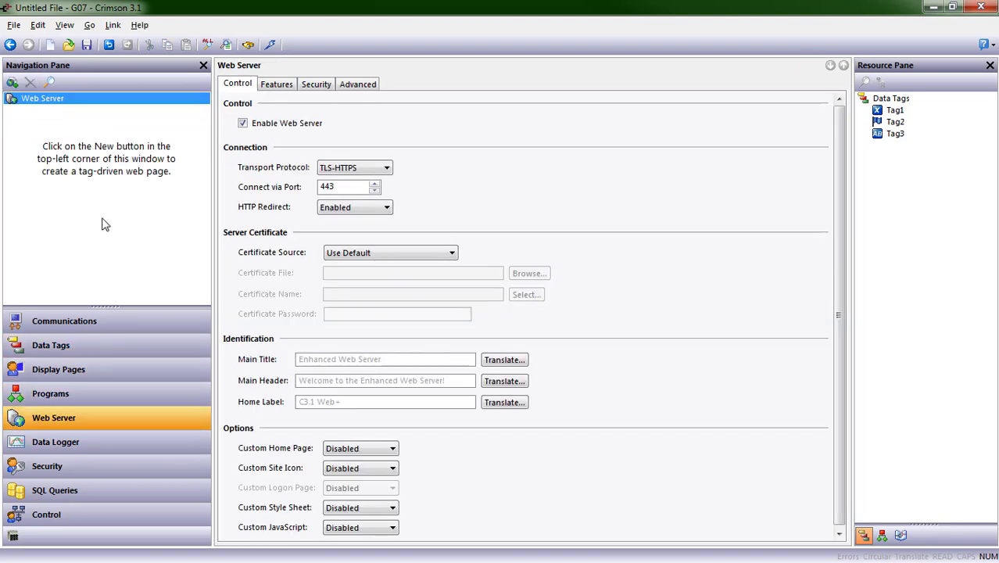
{"action": "left_click", "coordinate": [87, 350]}
{"action": "left_click", "coordinate": [83, 374]}
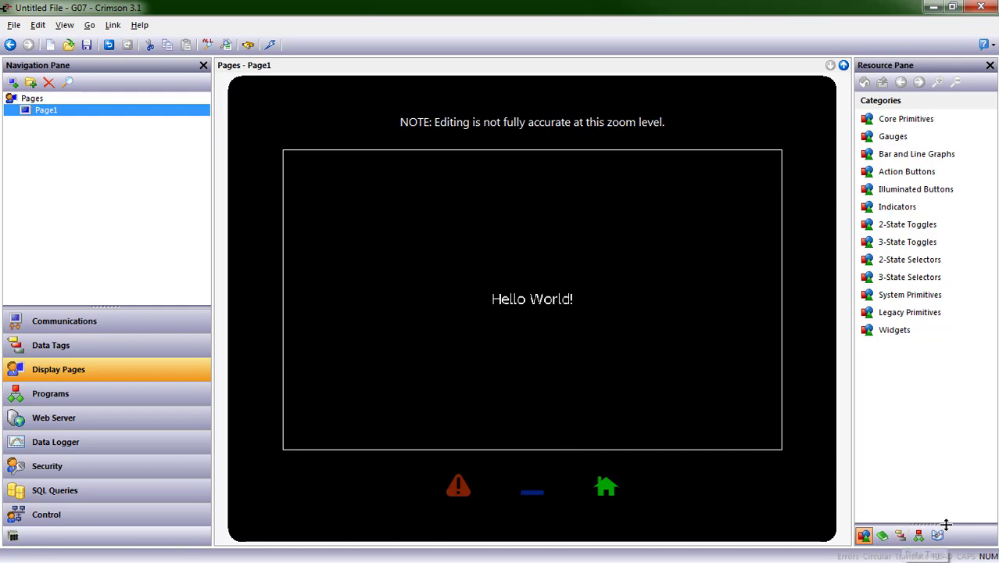
Drag Tag1 from the Resource Pane's Data Tags onto Page1 as a data box showing 'Tag1:' 0
{"action": "left_click_drag", "start_coordinate": [946, 525], "coordinate": [955, 403]}
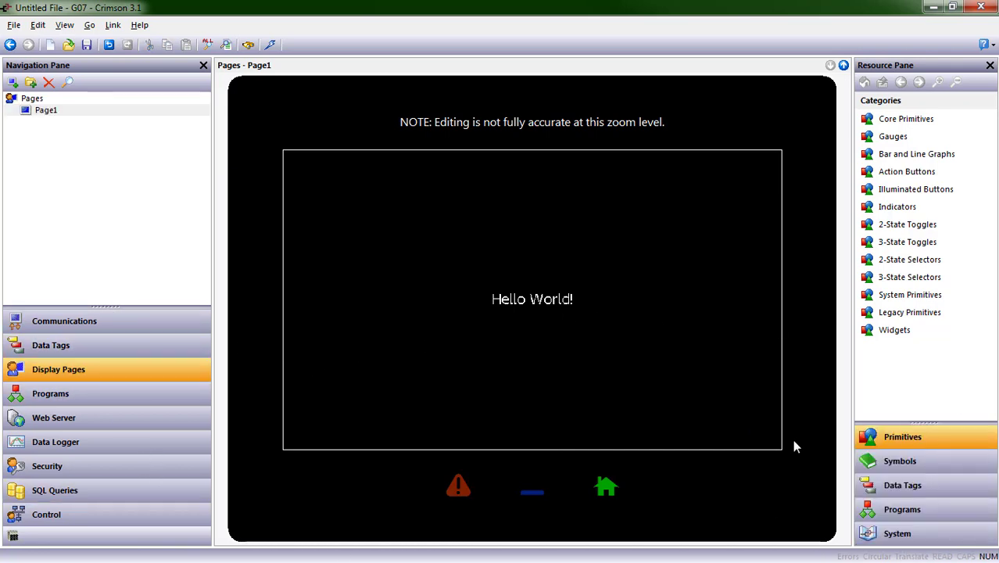
{"action": "left_click", "coordinate": [876, 488]}
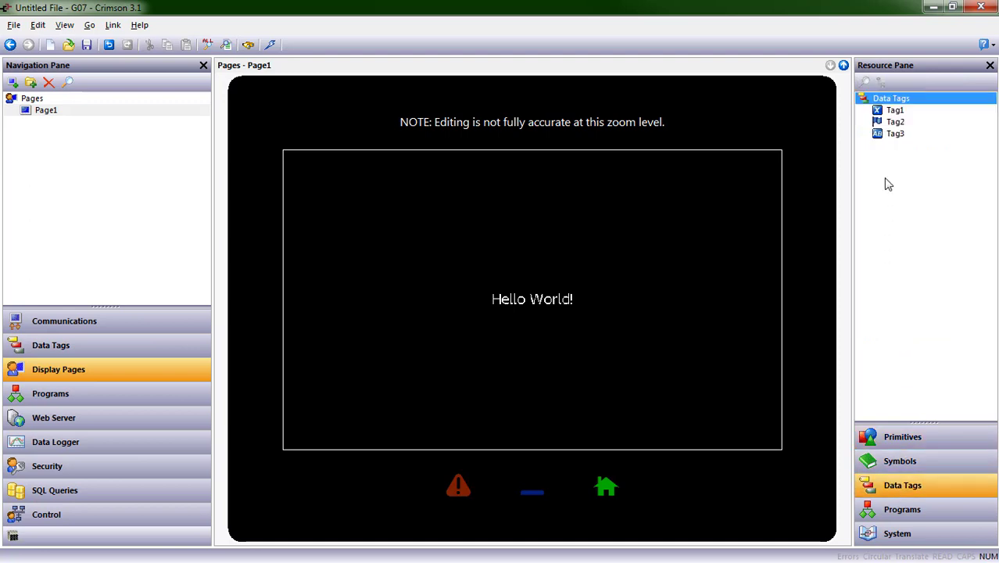
{"action": "left_click", "coordinate": [898, 113]}
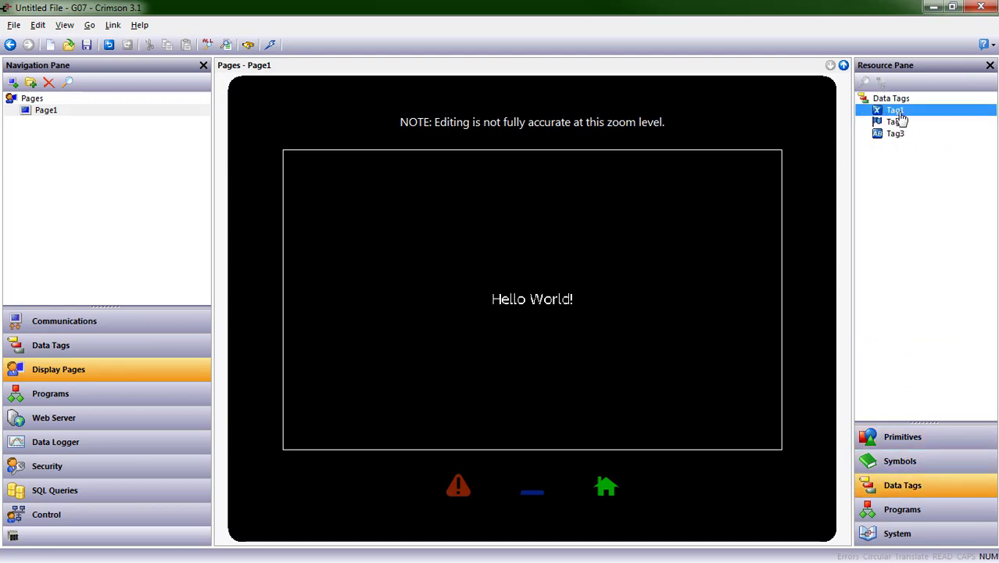
{"action": "left_click_drag", "start_coordinate": [902, 117], "coordinate": [754, 256]}
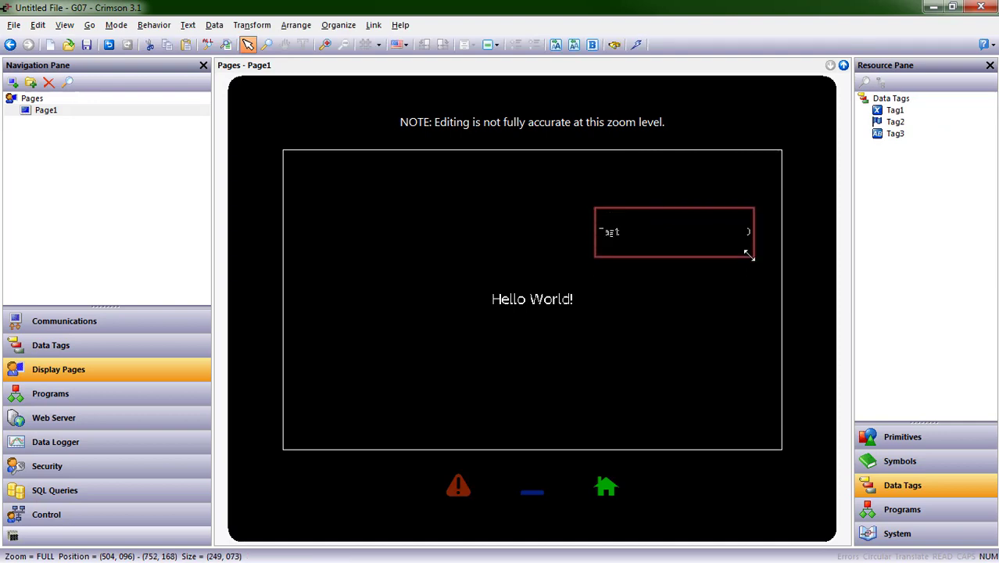
{"action": "scroll", "coordinate": [702, 326], "scroll_direction": "up", "scroll_amount": 2}
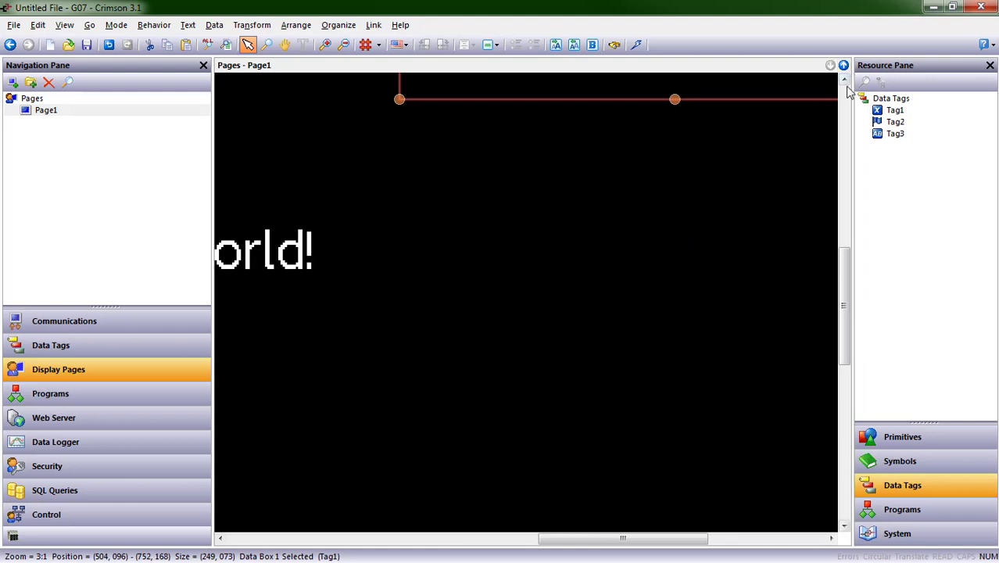
{"action": "scroll", "coordinate": [843, 316], "scroll_direction": "up", "scroll_amount": 3}
{"action": "scroll", "coordinate": [843, 317], "scroll_direction": "down", "scroll_amount": 3}
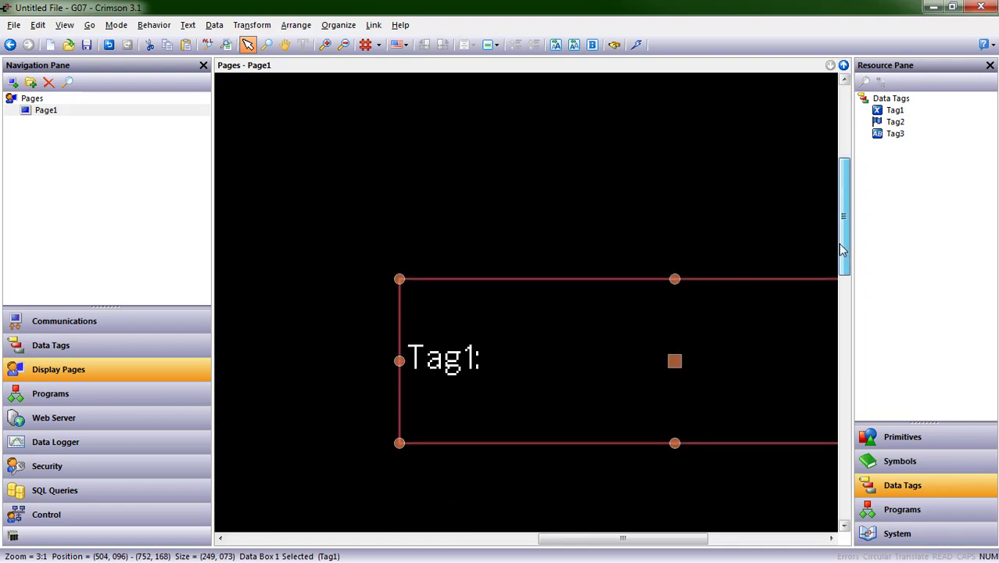
{"action": "left_click_drag", "start_coordinate": [636, 535], "coordinate": [673, 535]}
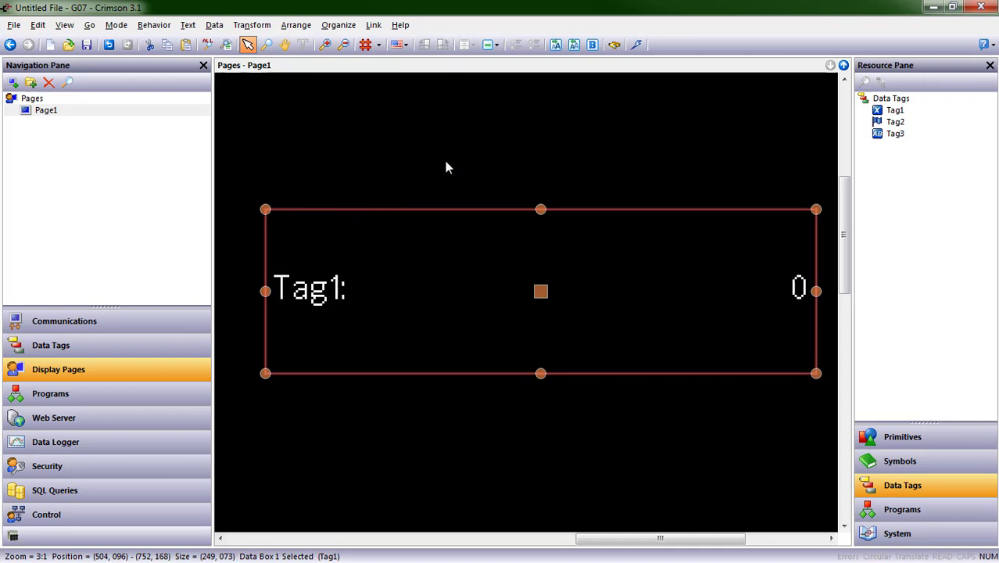
Zoom Page1 back out and save the database as 'G07 Web Example' in the G07 Example folder
{"action": "left_click", "coordinate": [397, 154]}
{"action": "key", "text": "ctrl+minus"}
{"action": "key", "text": "ctrl+minus"}
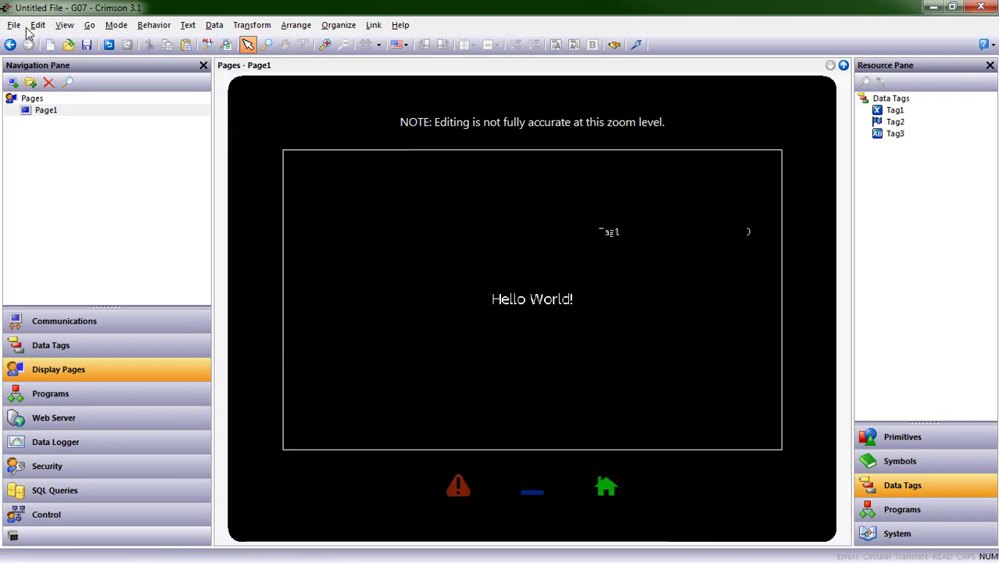
{"action": "left_click", "coordinate": [33, 25]}
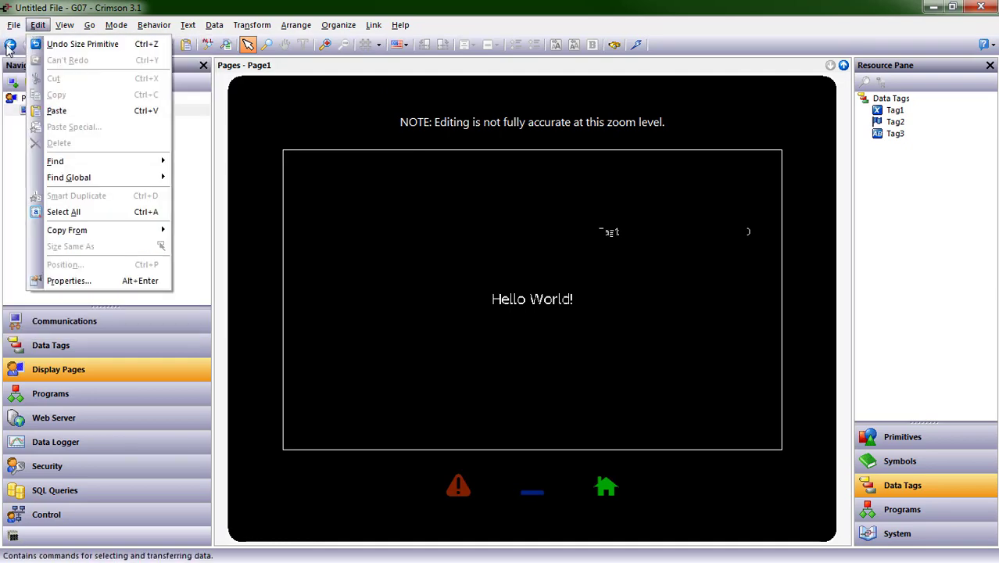
{"action": "mouse_move", "coordinate": [14, 25]}
{"action": "left_click", "coordinate": [20, 114]}
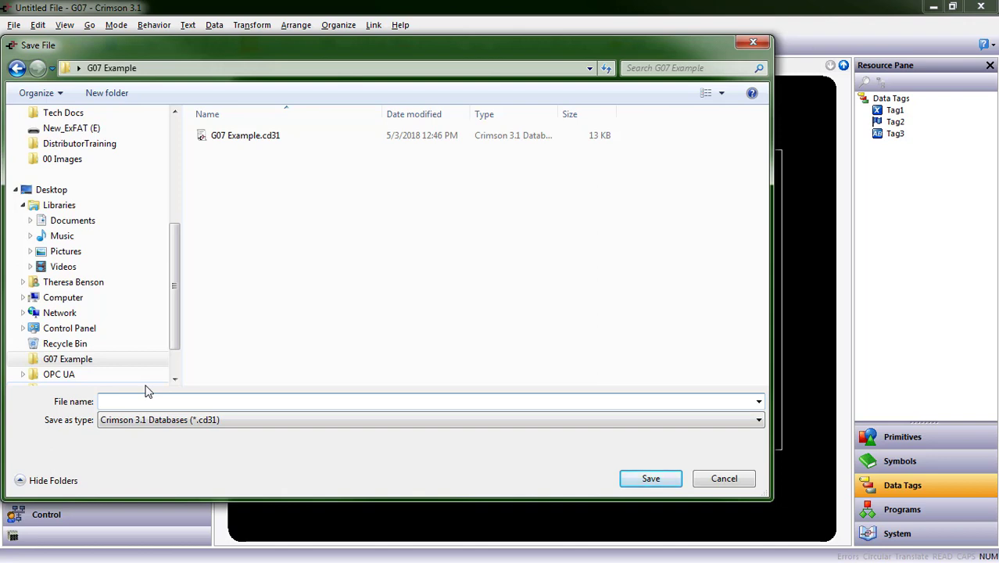
{"action": "type", "text": "G0"}
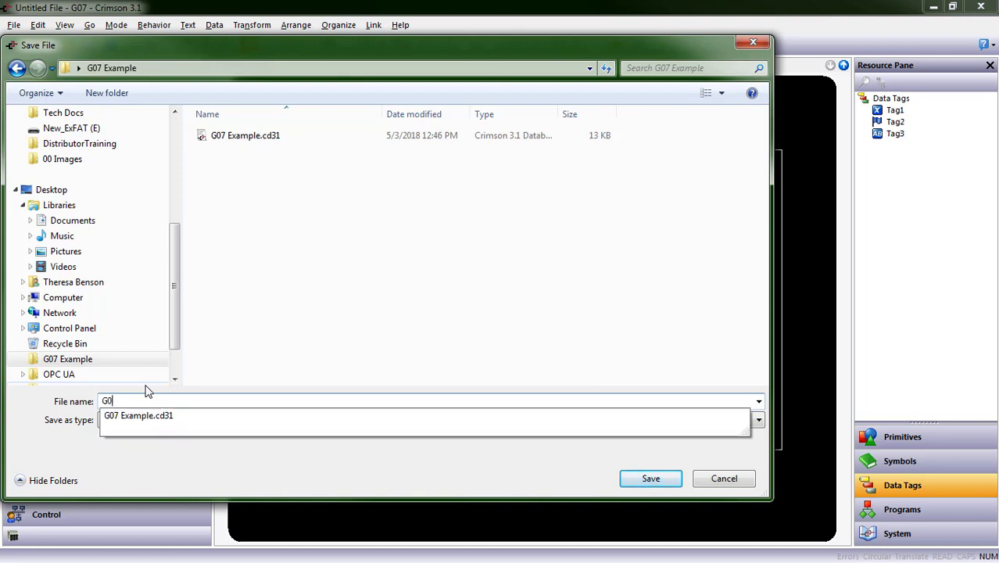
{"action": "type", "text": "7 Web "}
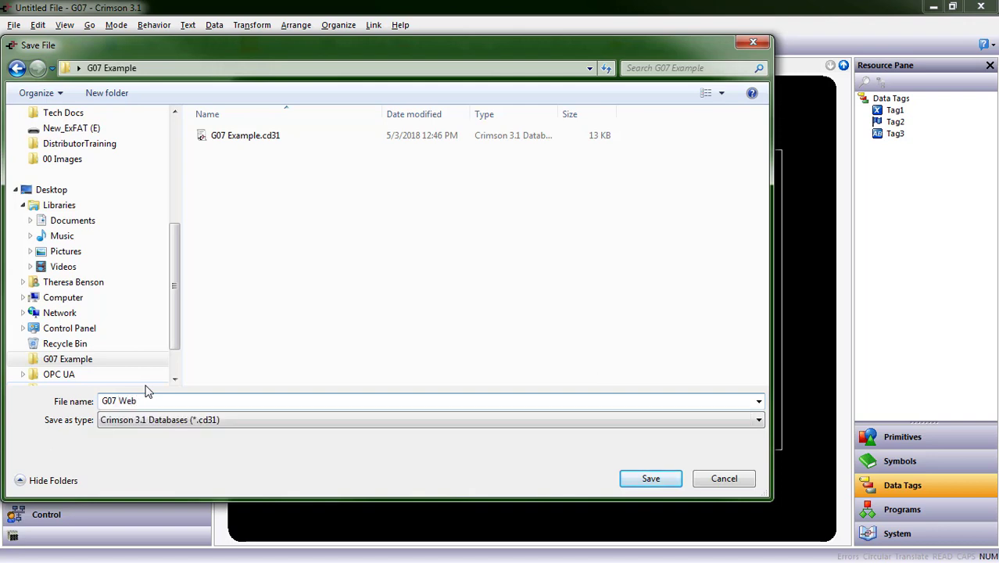
{"action": "type", "text": "Example"}
{"action": "key", "text": "Return"}
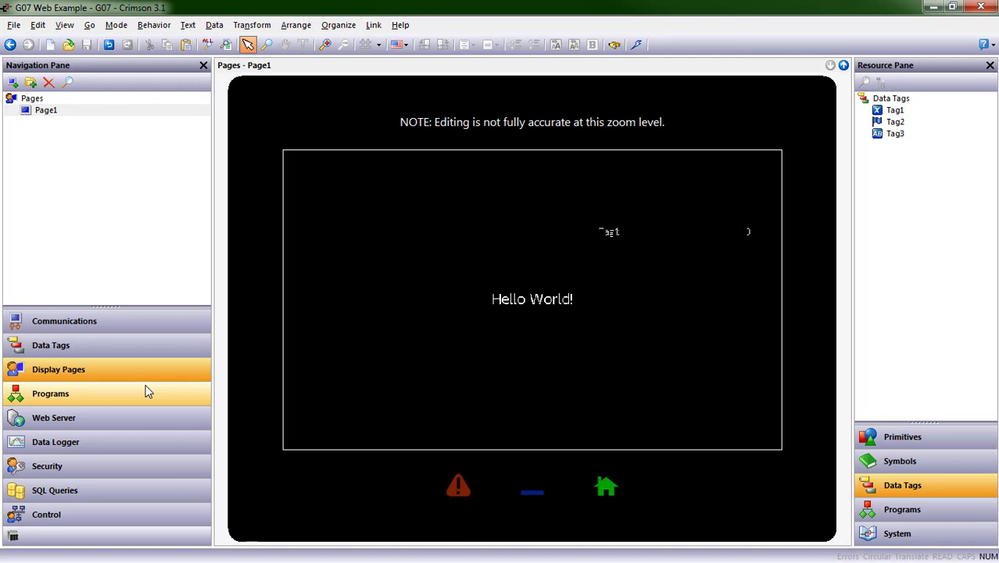